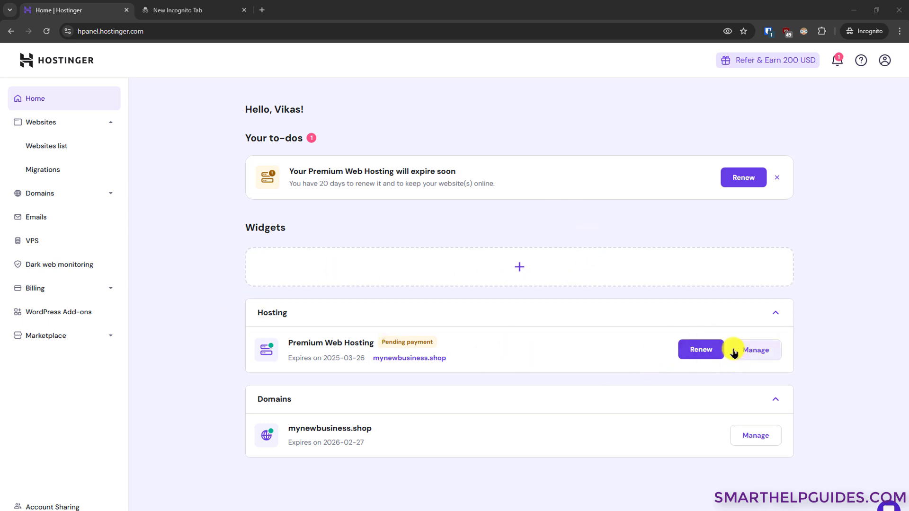
# Step: Manage the Premium Web Hosting plan and switch to the mynewbusiness.shop website
pyautogui.click(771, 351)
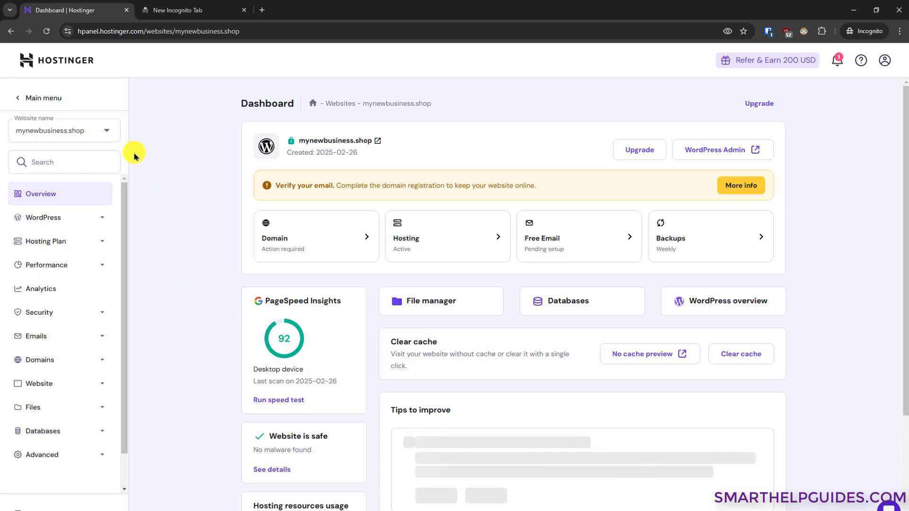
pyautogui.click(95, 134)
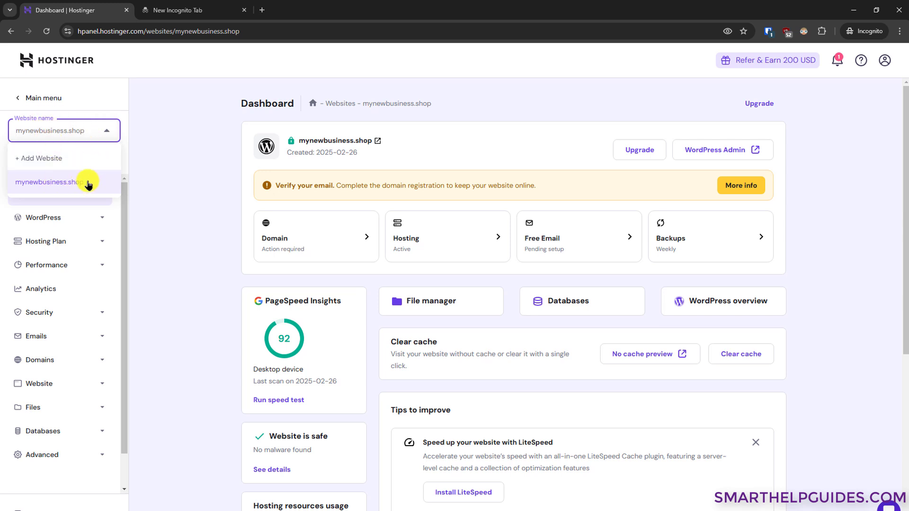
pyautogui.click(43, 182)
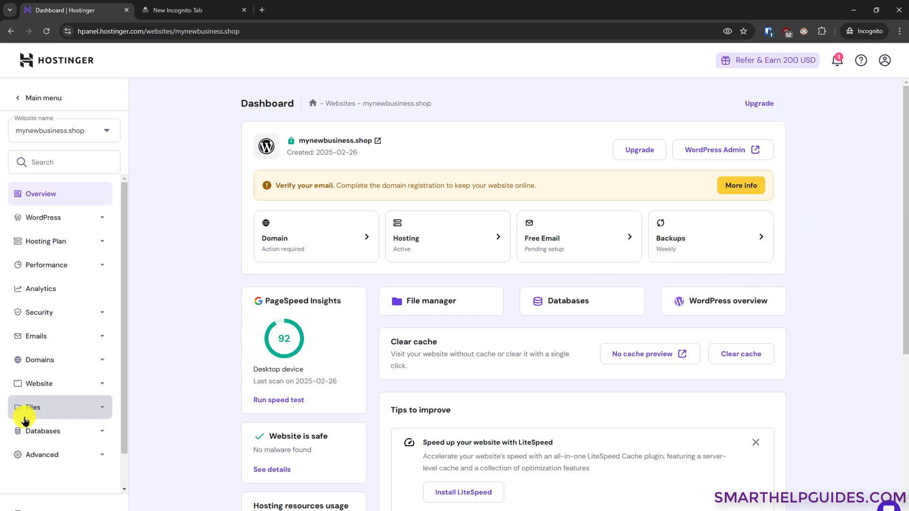
pyautogui.click(105, 407)
pyautogui.scroll(-3, 104, 379)
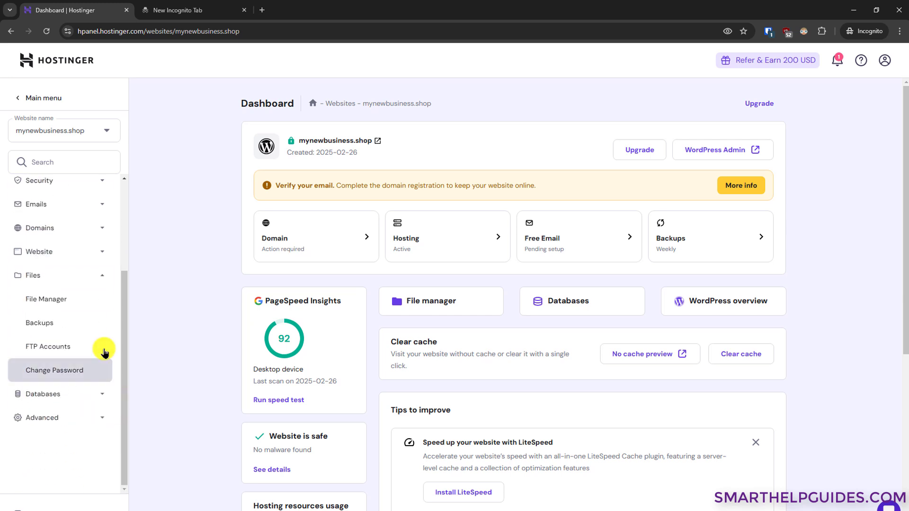
pyautogui.click(48, 324)
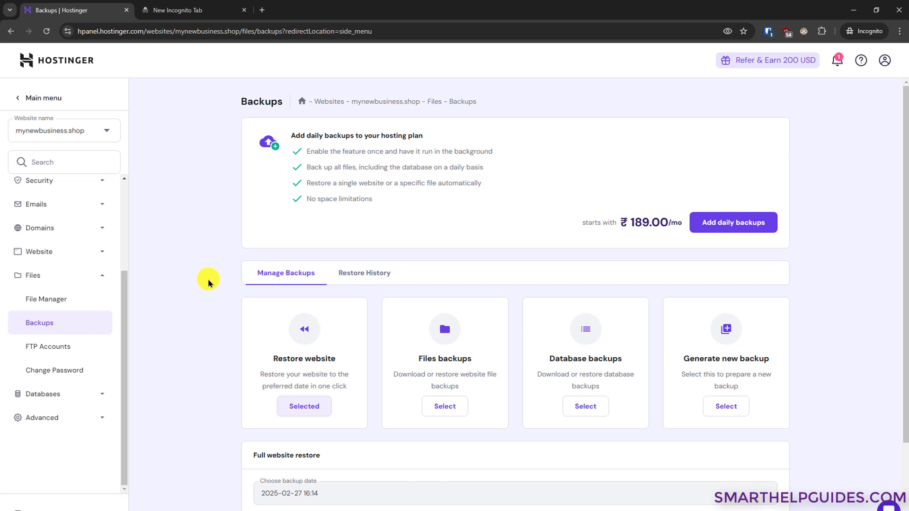
pyautogui.scroll(-1, 209, 282)
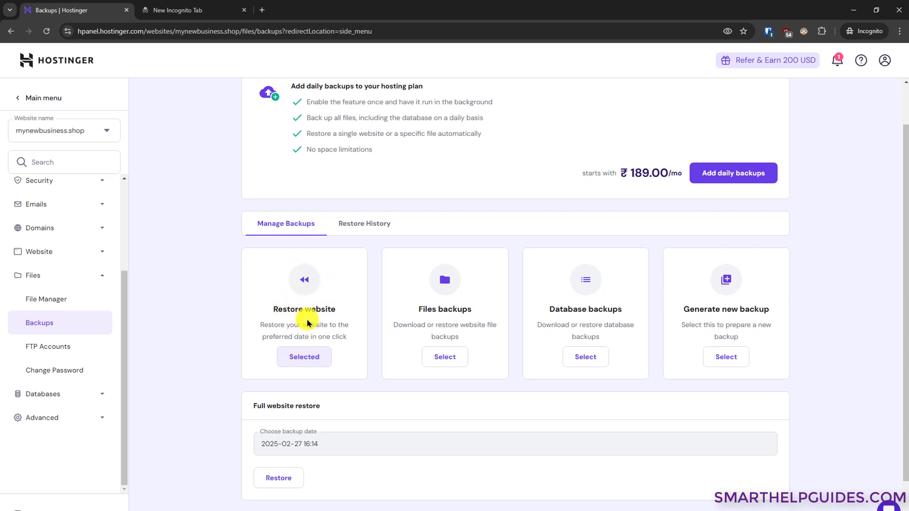
pyautogui.click(298, 360)
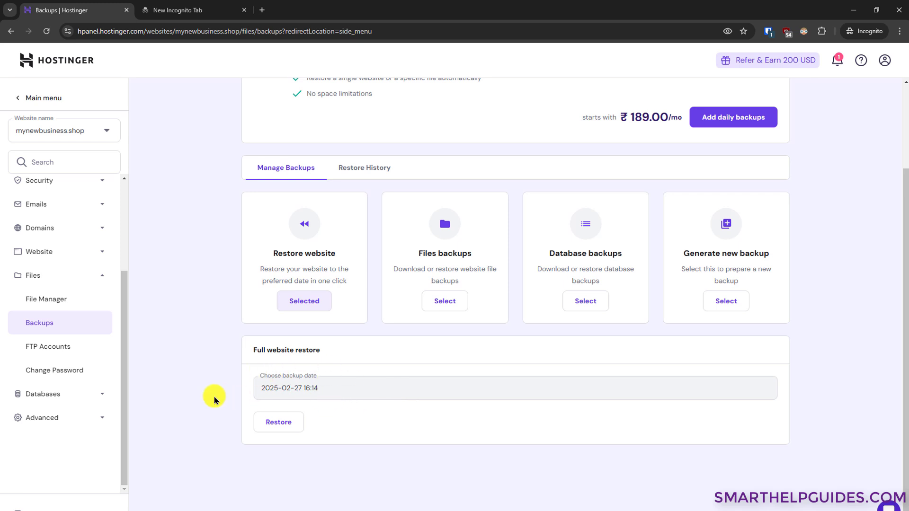
pyautogui.scroll(2, 211, 400)
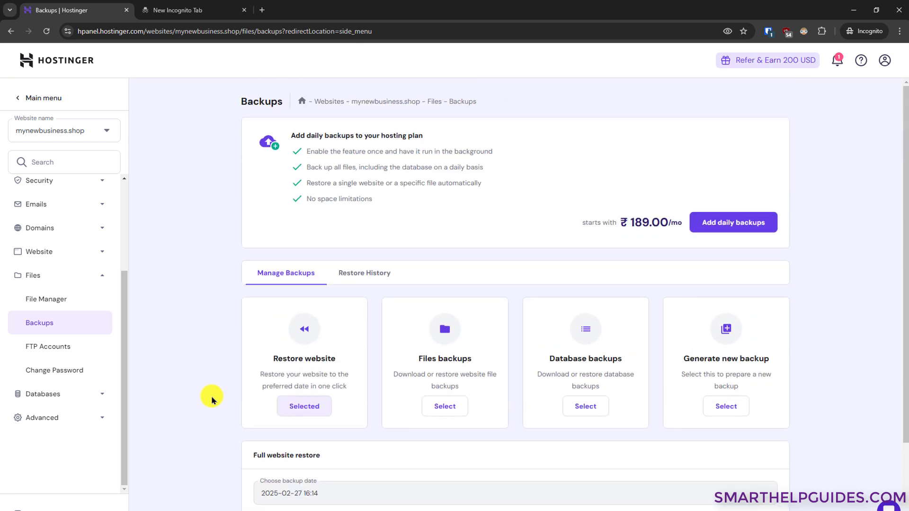
pyautogui.scroll(-2, 211, 400)
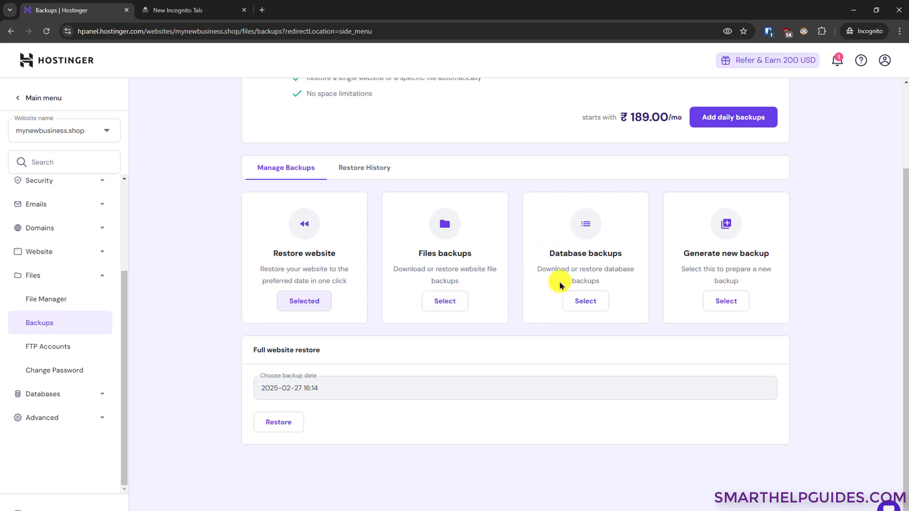
pyautogui.click(444, 307)
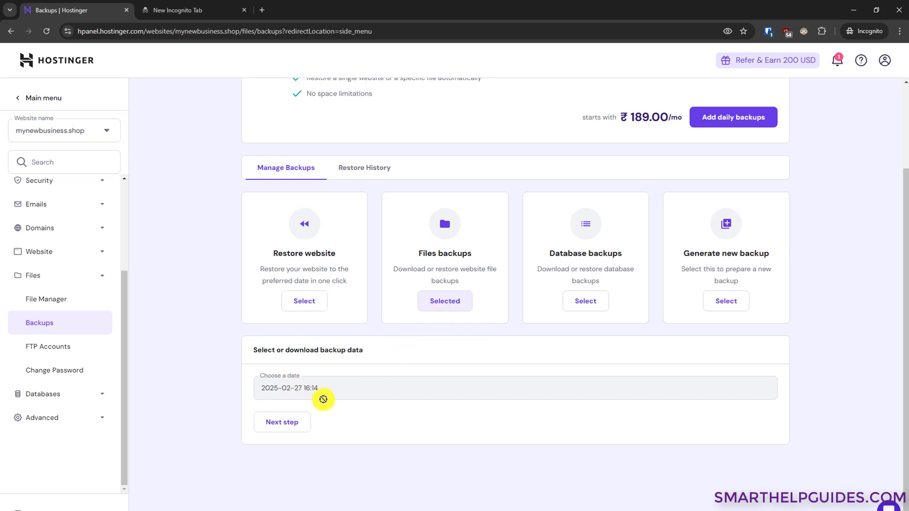
pyautogui.click(274, 422)
pyautogui.scroll(-2, 174, 362)
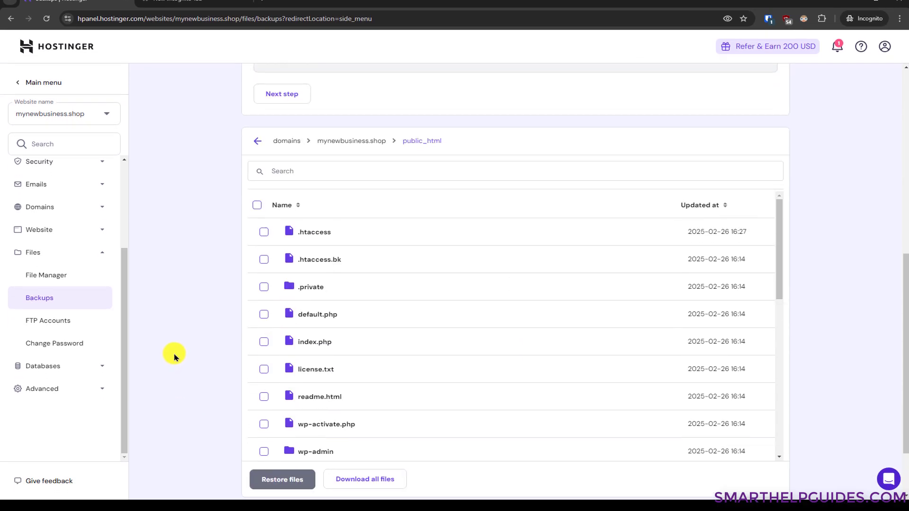
pyautogui.scroll(-5, 443, 328)
pyautogui.scroll(-3, 437, 328)
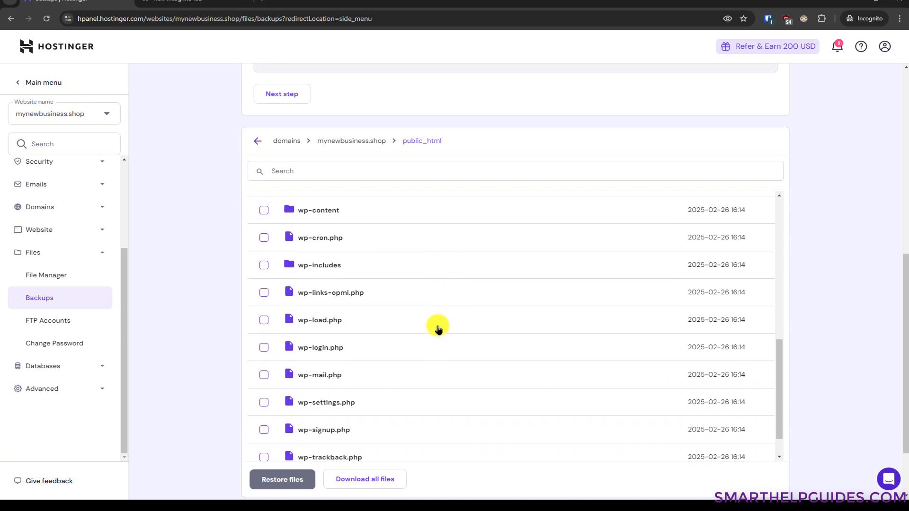
pyautogui.scroll(5, 438, 341)
pyautogui.scroll(3, 438, 343)
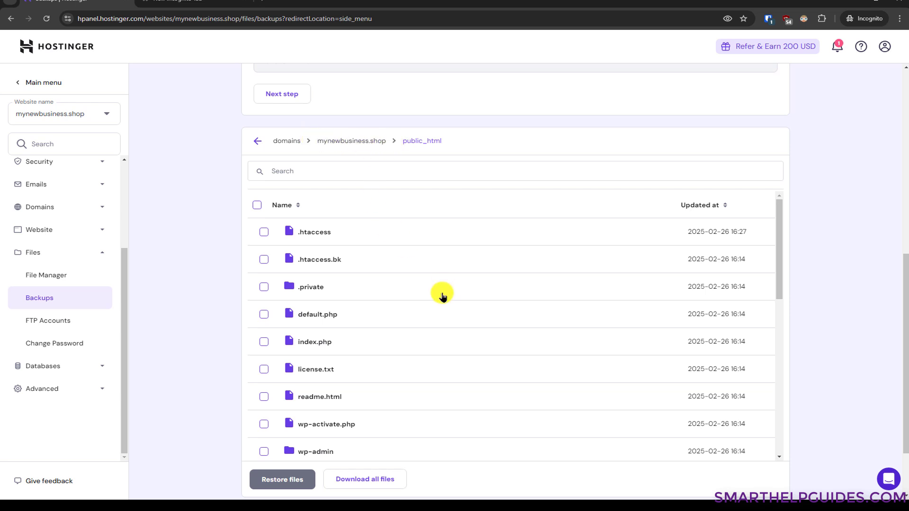
pyautogui.scroll(-8, 416, 304)
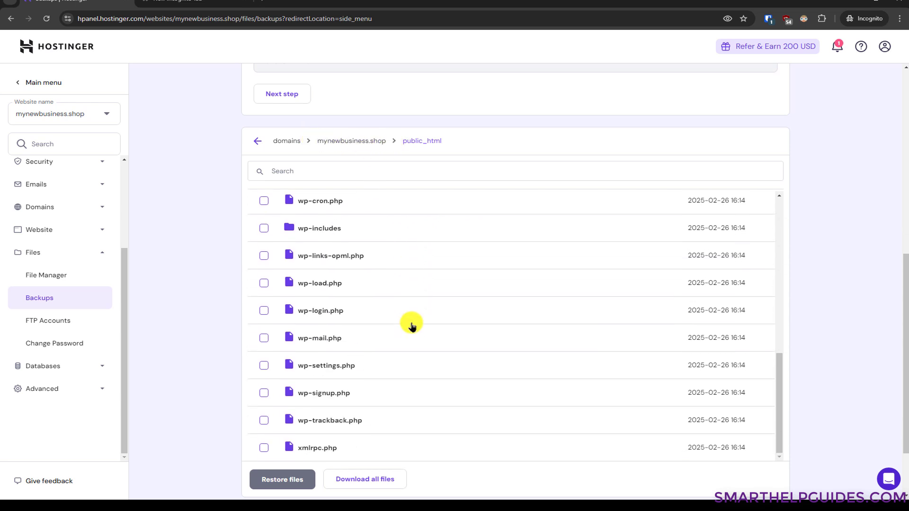
pyautogui.scroll(8, 412, 327)
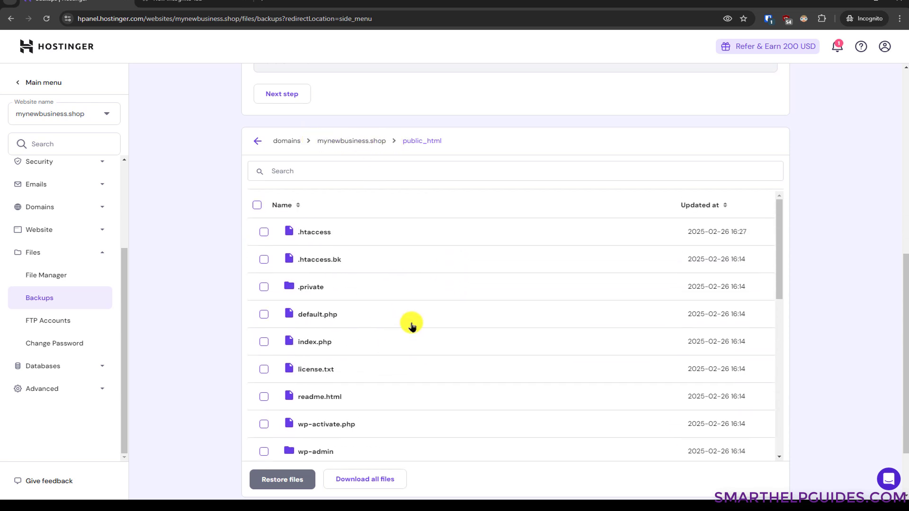
# Step: Tick and untick select-all, then tick and untick wp-config.php, leaving nothing marked for restore
pyautogui.click(256, 206)
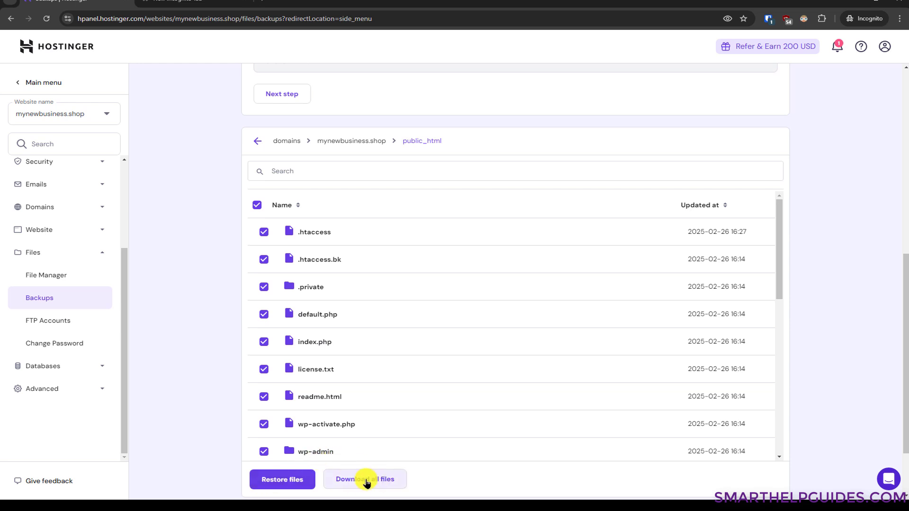
pyautogui.click(257, 205)
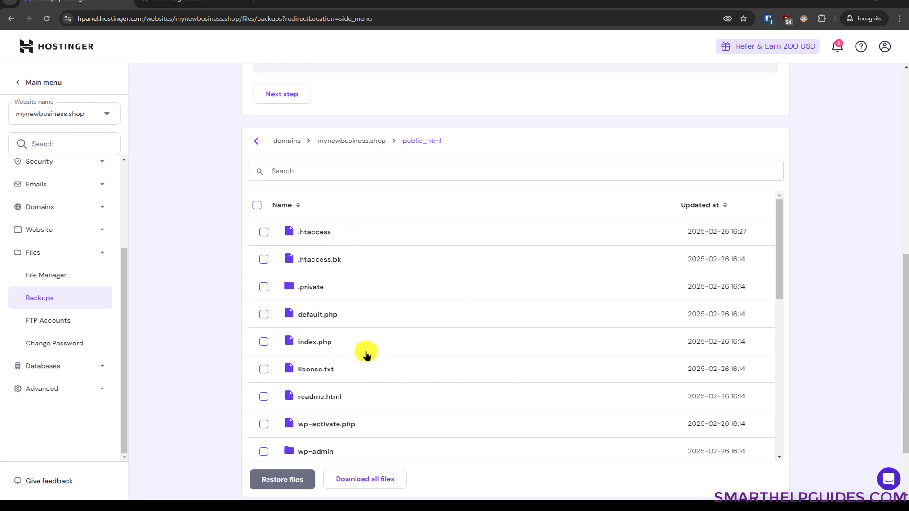
pyautogui.scroll(-1, 360, 348)
pyautogui.scroll(-2, 370, 360)
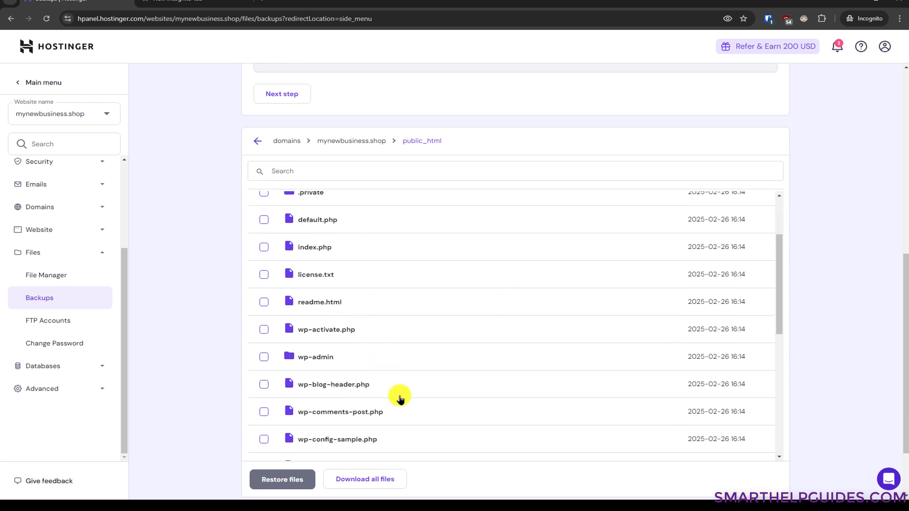
pyautogui.scroll(-3, 398, 399)
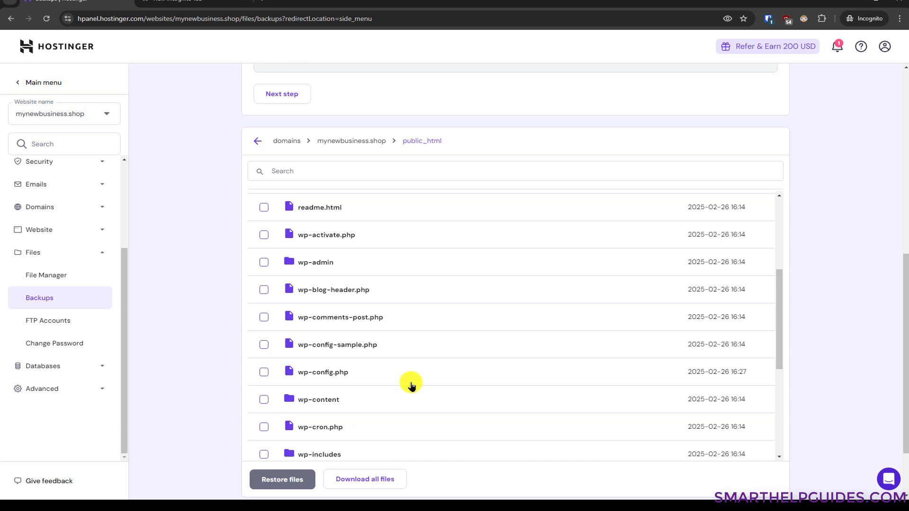
pyautogui.click(264, 373)
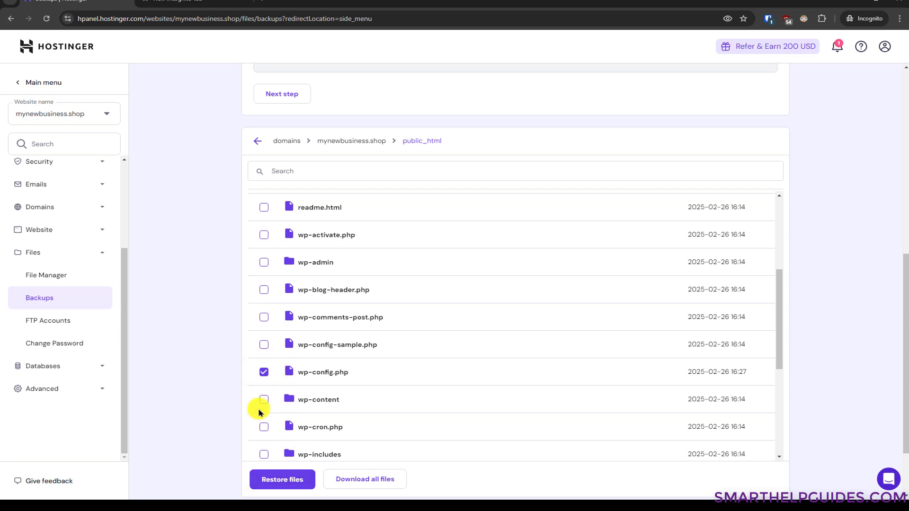
pyautogui.click(263, 374)
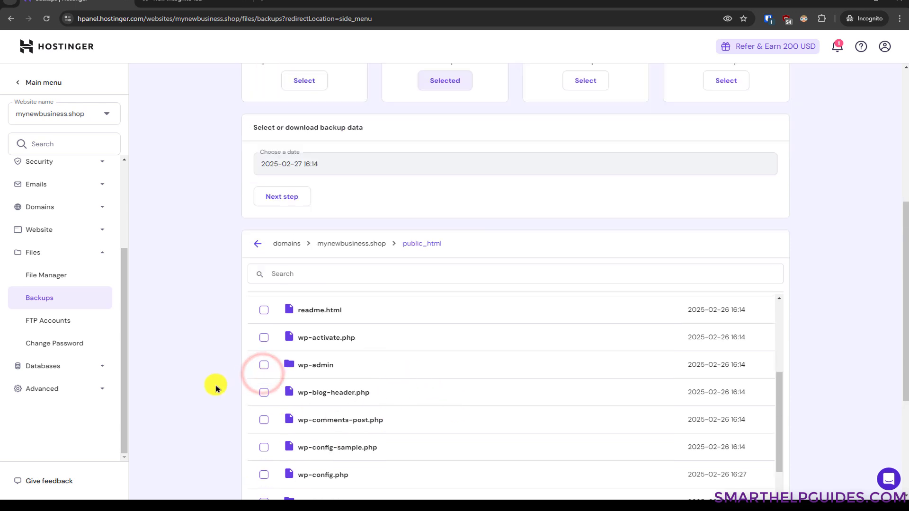
pyautogui.scroll(6, 211, 386)
pyautogui.scroll(-6, 210, 388)
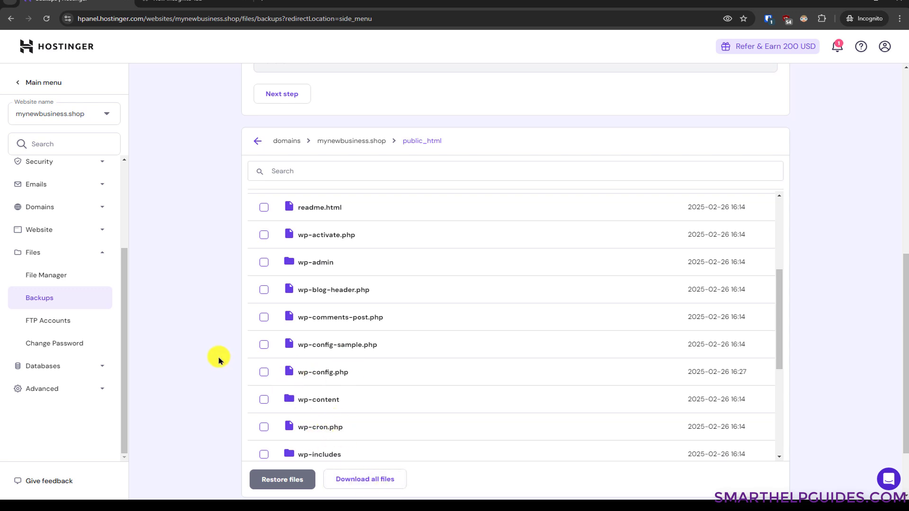
pyautogui.scroll(5, 215, 334)
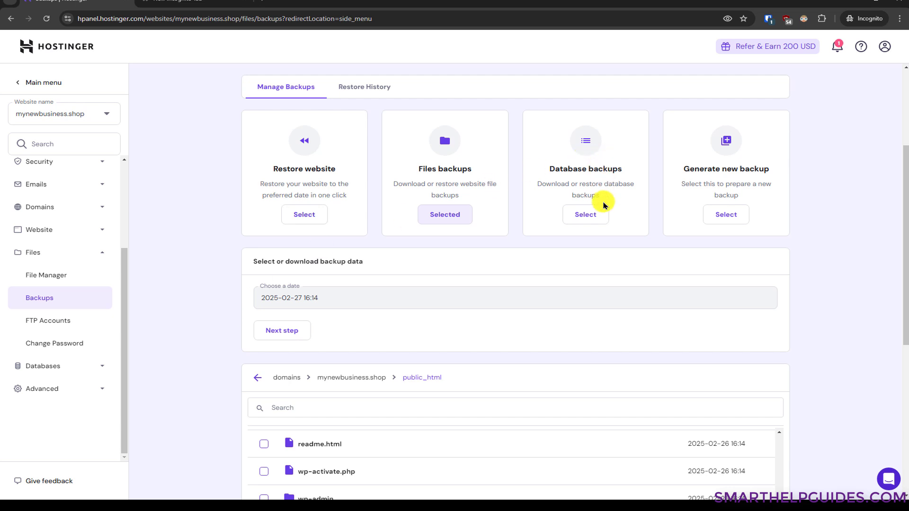
pyautogui.click(586, 215)
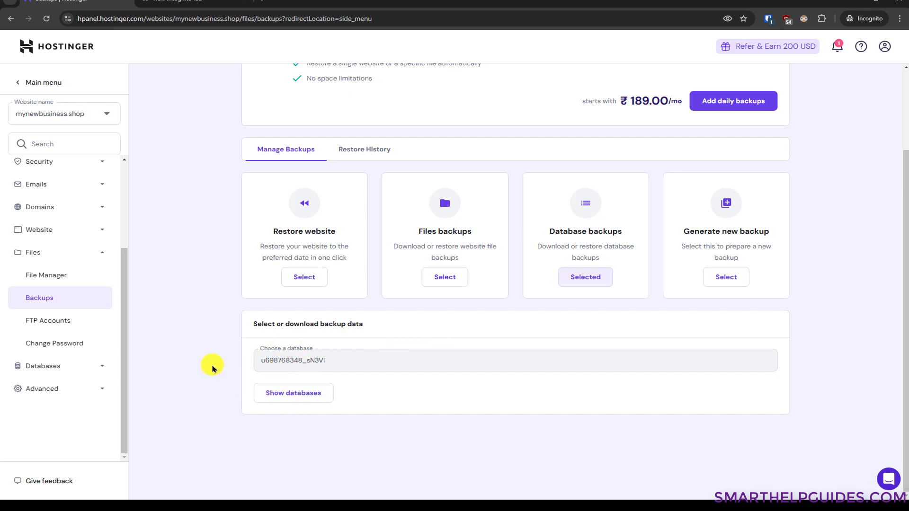
pyautogui.click(271, 392)
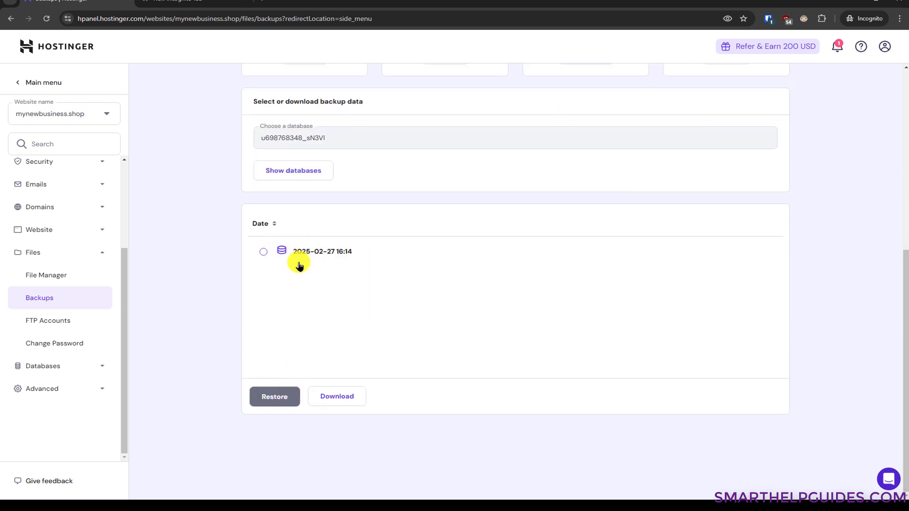
pyautogui.click(264, 256)
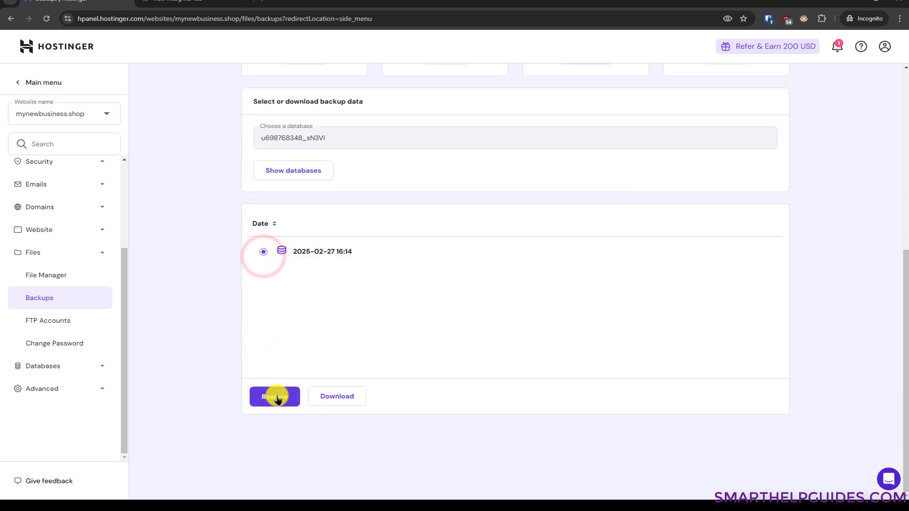
pyautogui.scroll(4, 216, 325)
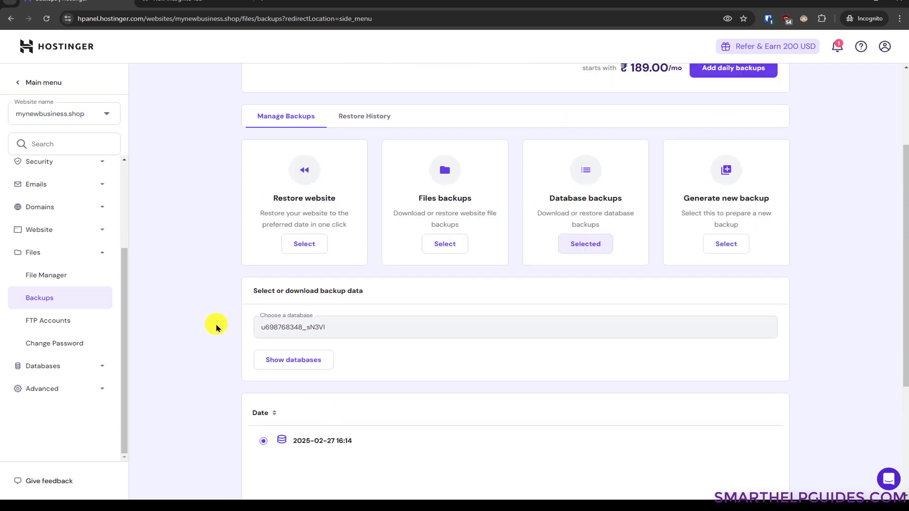
pyautogui.scroll(3, 216, 327)
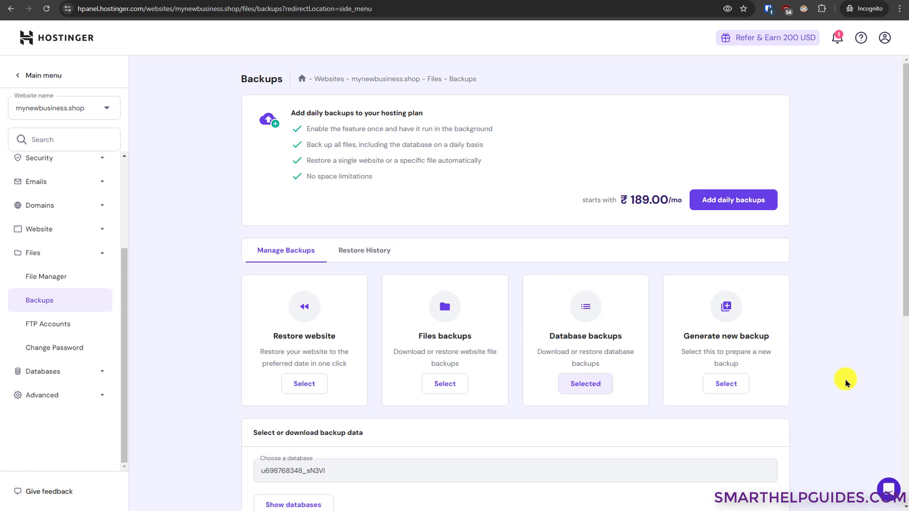
# Step: Start generating a new backup, then cancel it at the confirmation dialog
pyautogui.scroll(-3, 848, 384)
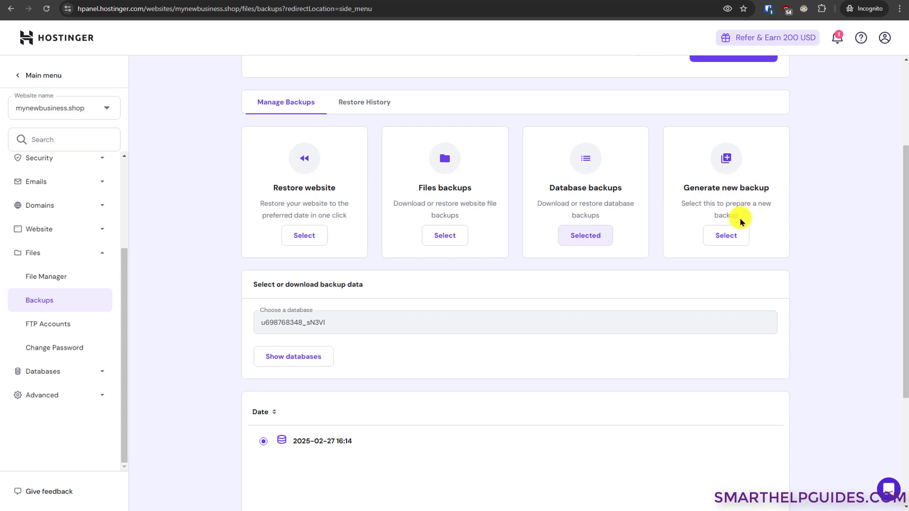
pyautogui.click(729, 236)
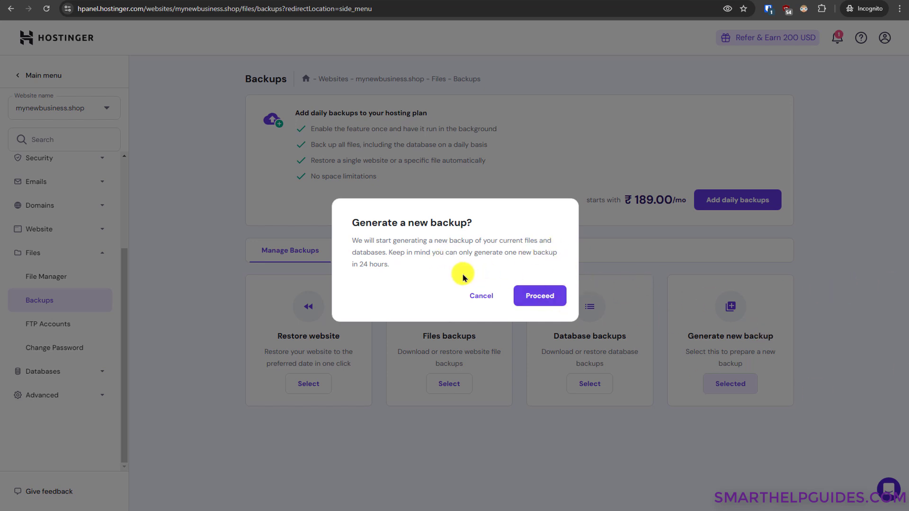
pyautogui.click(480, 297)
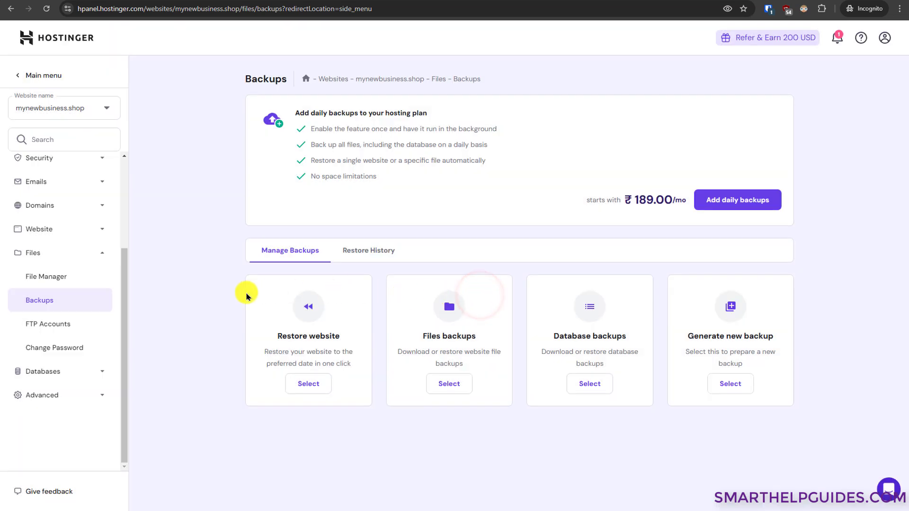